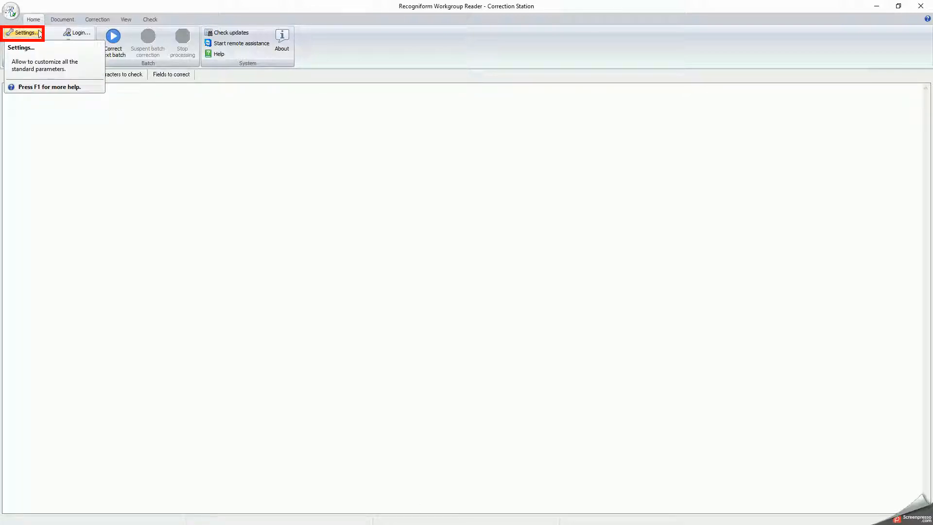
Step: Open the station settings and review the control server's IP address and port
{"action": "left_click", "coordinate": [40, 33]}
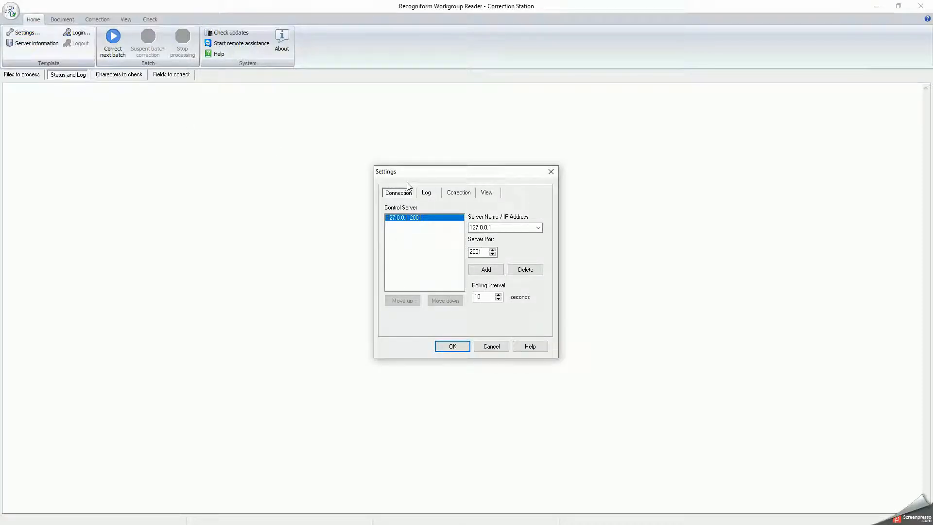
{"action": "double_click", "coordinate": [486, 228]}
{"action": "left_click", "coordinate": [484, 251]}
Step: Go through the Short and Full log types and set the log type to Detailed
{"action": "left_click", "coordinate": [439, 193]}
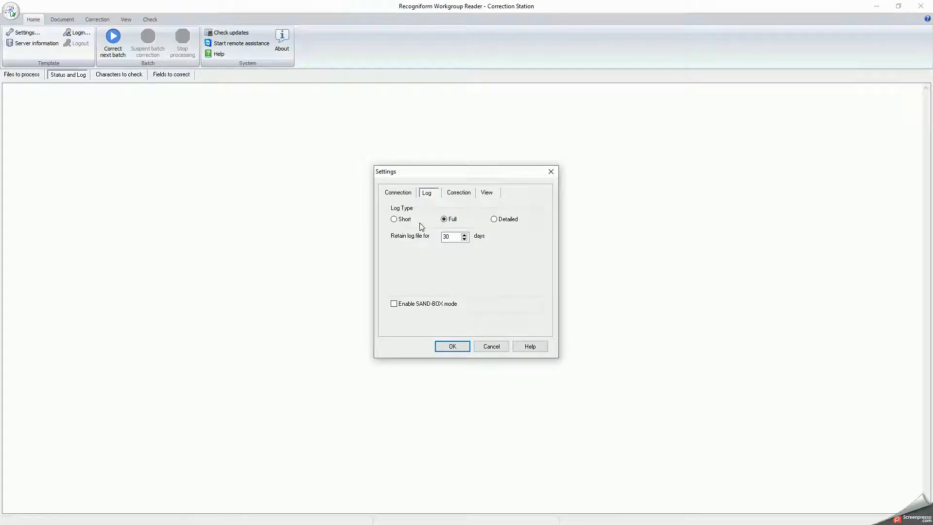
{"action": "left_click", "coordinate": [402, 222]}
{"action": "left_click", "coordinate": [444, 220]}
{"action": "left_click", "coordinate": [494, 220]}
Step: Review the text-to-speech voices and the By Field correction order, returning the order to By Document
{"action": "left_click", "coordinate": [459, 194]}
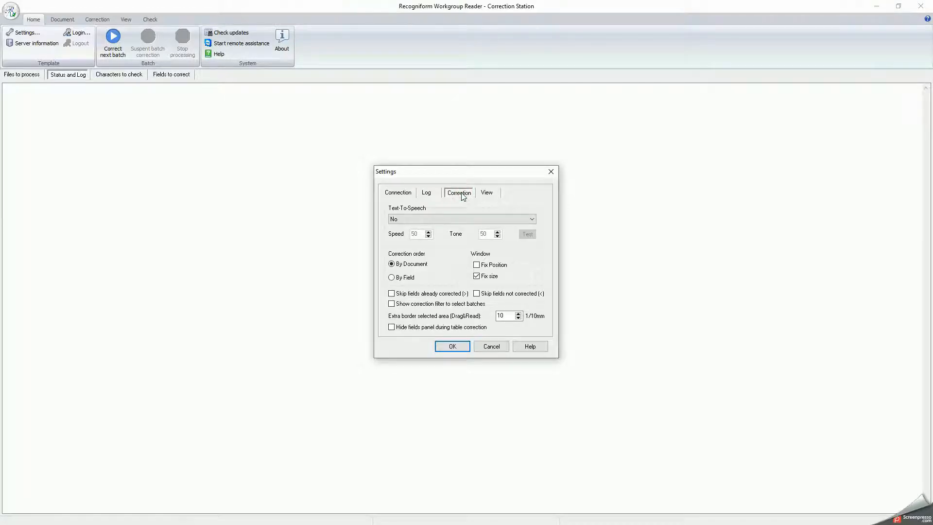
{"action": "left_click", "coordinate": [474, 219]}
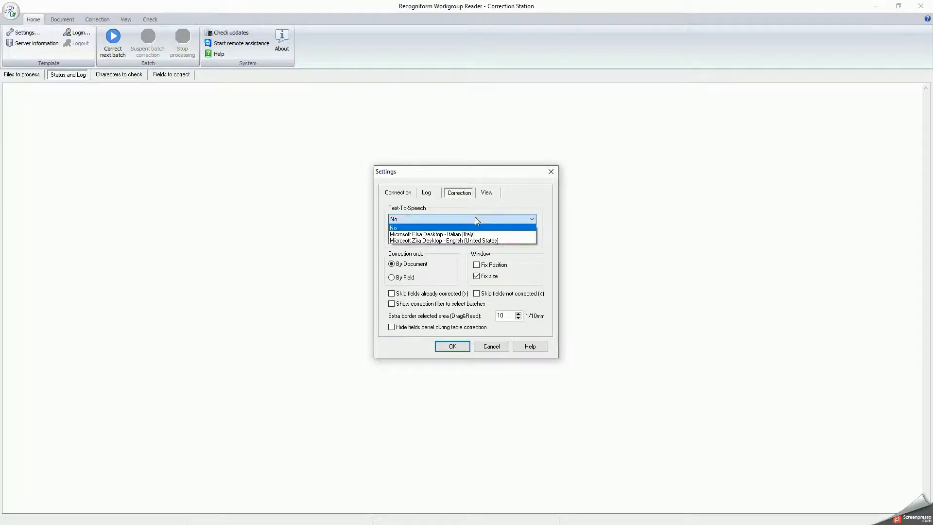
{"action": "left_click", "coordinate": [475, 221]}
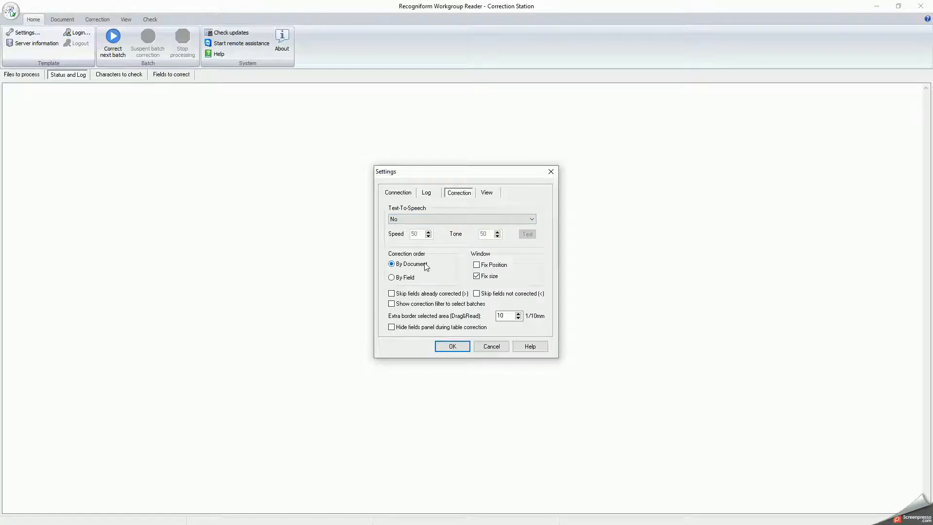
{"action": "left_click", "coordinate": [409, 277]}
{"action": "left_click", "coordinate": [425, 268]}
Step: Enable Skip fields not corrected, leave Skip fields already corrected and the batch correction filter off, and apply the settings
{"action": "left_click", "coordinate": [427, 294]}
{"action": "left_click", "coordinate": [427, 295]}
{"action": "left_click", "coordinate": [485, 294]}
{"action": "left_click", "coordinate": [486, 295]}
{"action": "left_click", "coordinate": [470, 304]}
{"action": "left_click", "coordinate": [475, 305]}
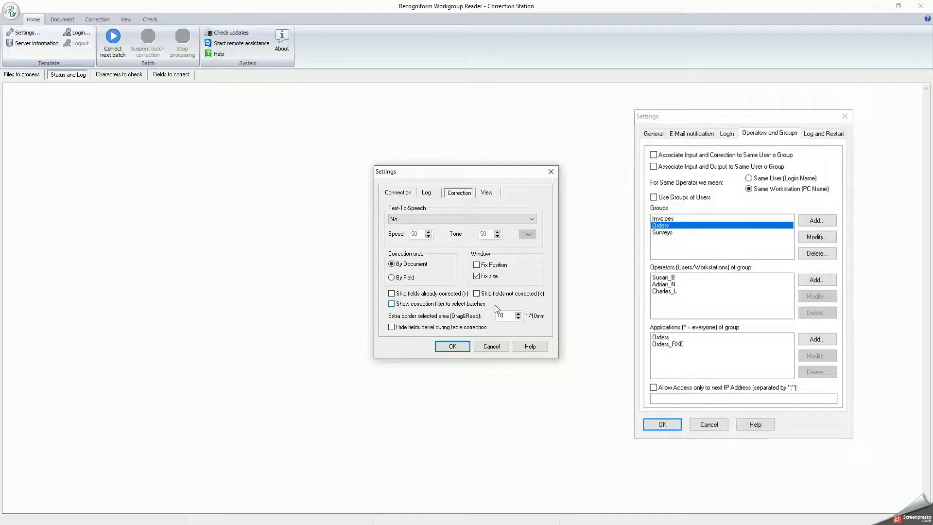
{"action": "left_click", "coordinate": [470, 305]}
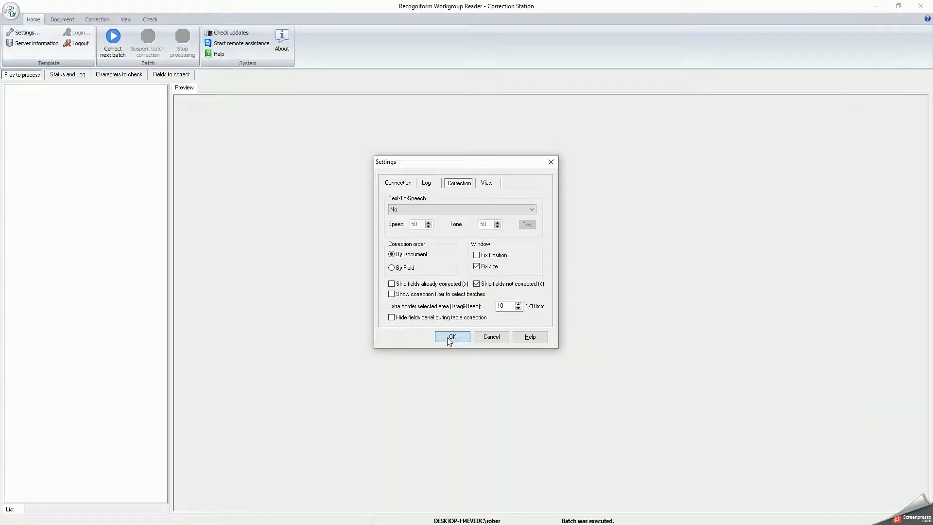
{"action": "left_click", "coordinate": [447, 338]}
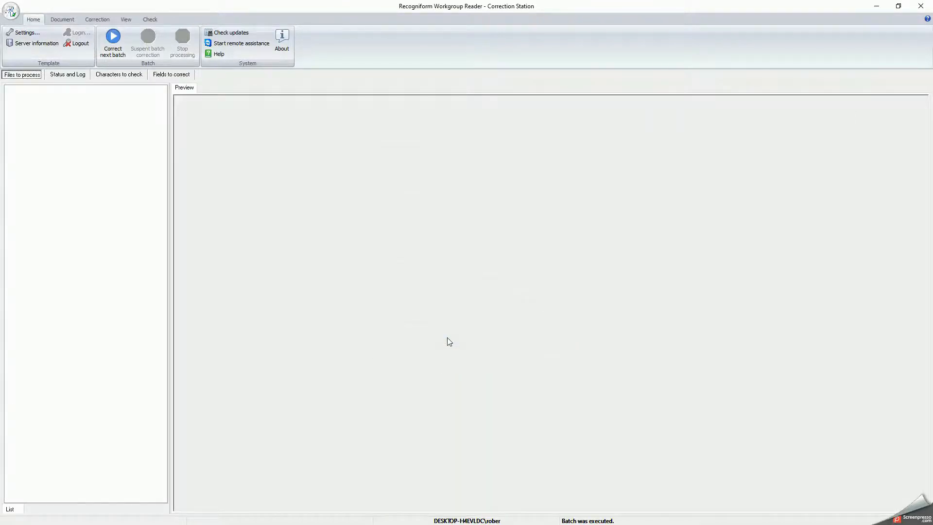
Step: Start correcting the next batch and confirm document 1's Q5, R5 and R7 fields, setting R7 to B
{"action": "left_click", "coordinate": [121, 47]}
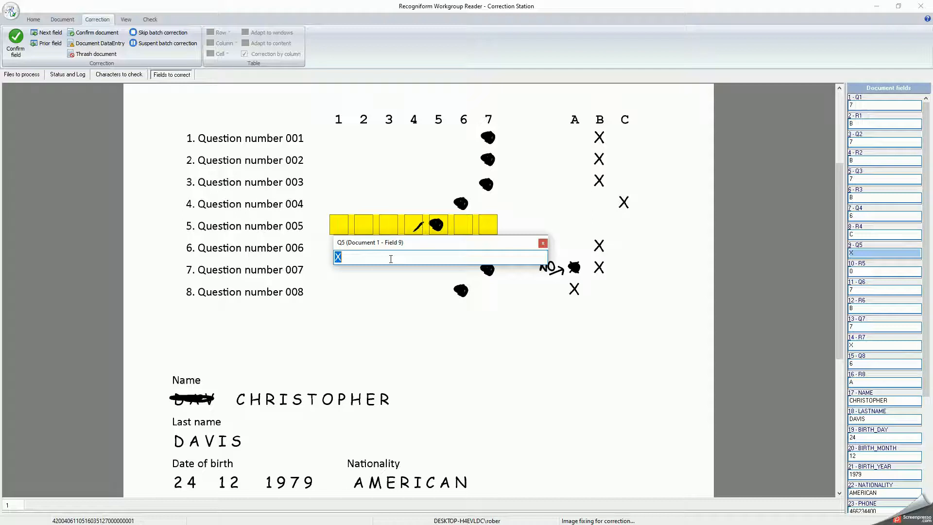
{"action": "key", "text": "Return"}
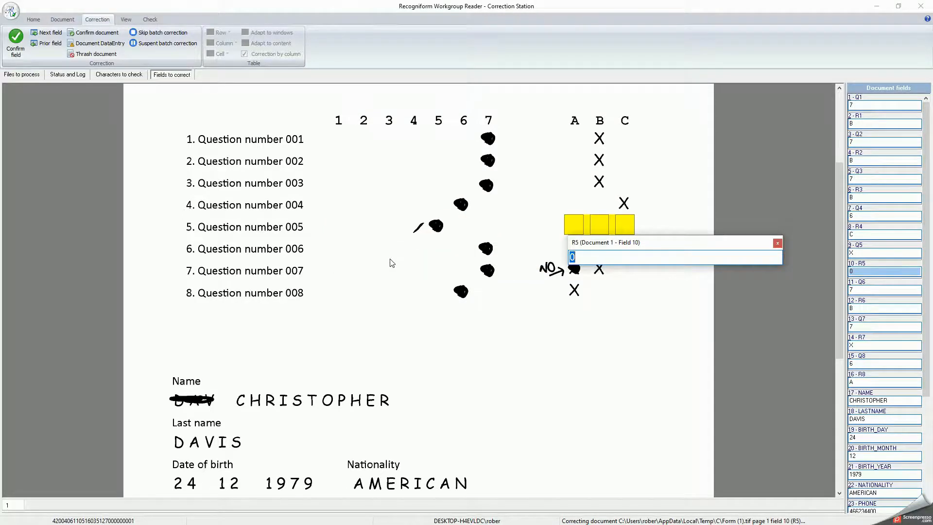
{"action": "key", "text": "Return"}
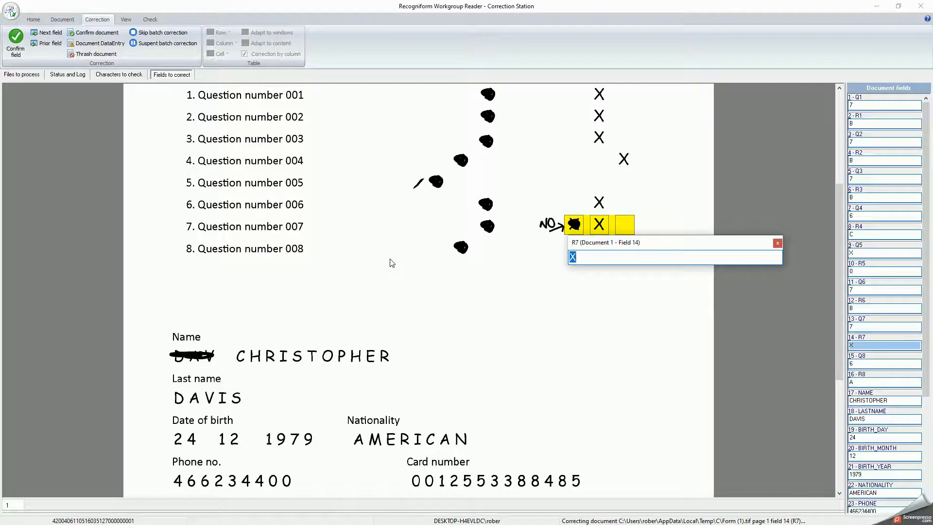
{"action": "type", "text": "B"}
{"action": "key", "text": "Return"}
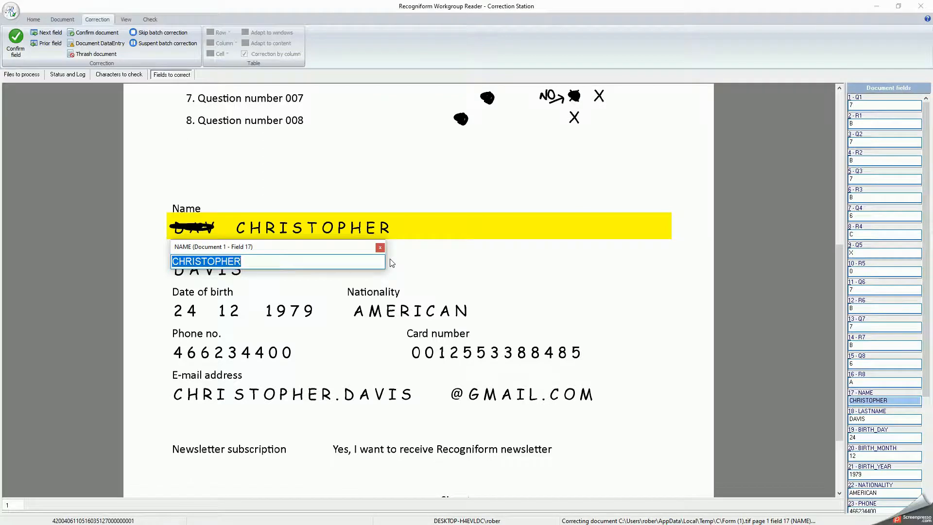
Step: Try to confirm a misspelled first name in document 1's NAME field and decline the correction
{"action": "type", "text": "CH"}
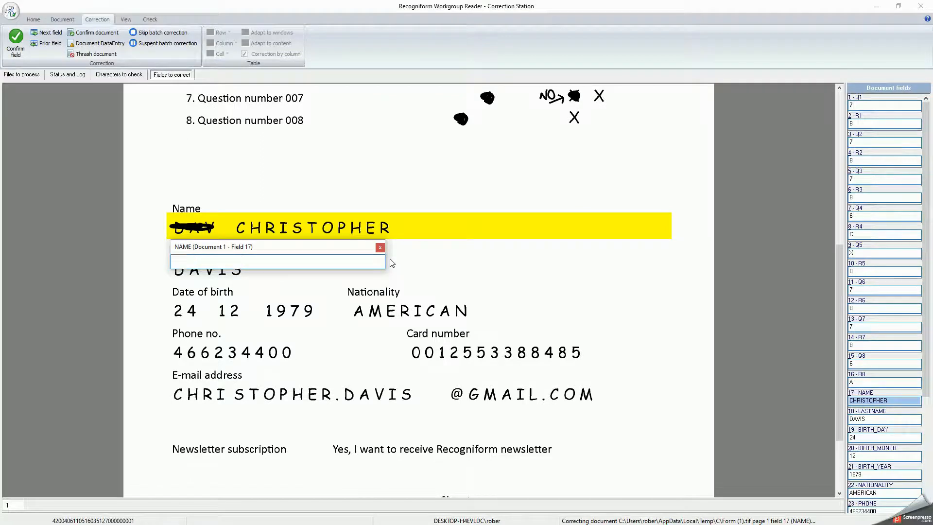
{"action": "type", "text": "RISTOP"}
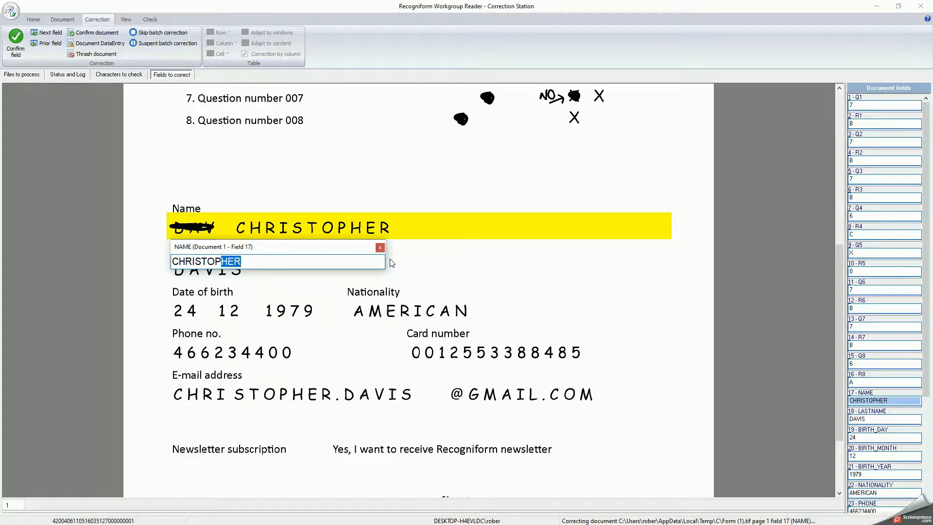
{"action": "type", "text": "HERRR"}
{"action": "key", "text": "Return"}
{"action": "key", "text": "Tab"}
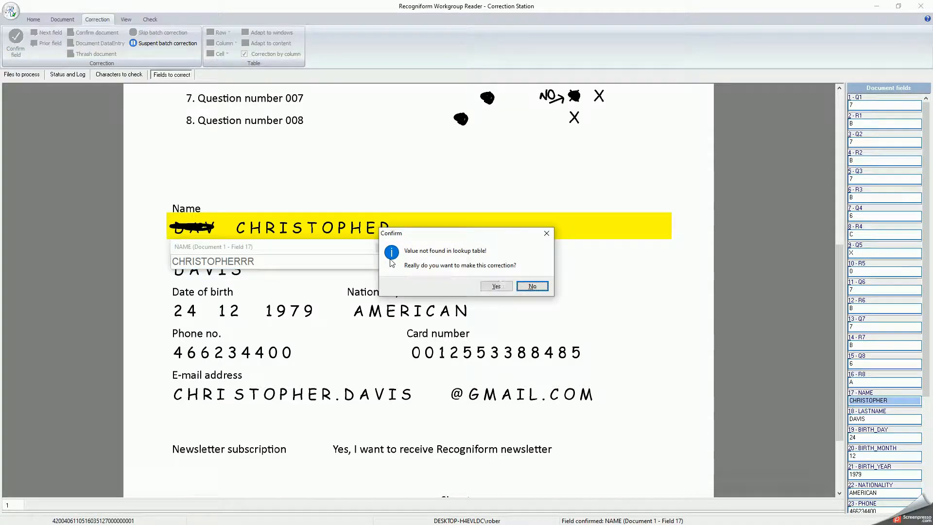
{"action": "key", "text": "Return"}
Step: Enter the first name as written on the form in document 1's NAME field and confirm it
{"action": "type", "text": "CHRIS"}
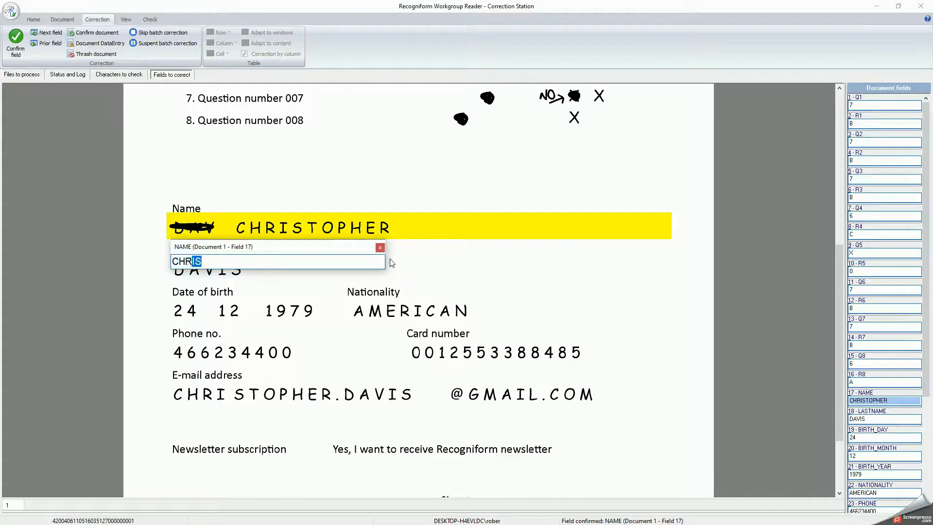
{"action": "type", "text": "TOPHER"}
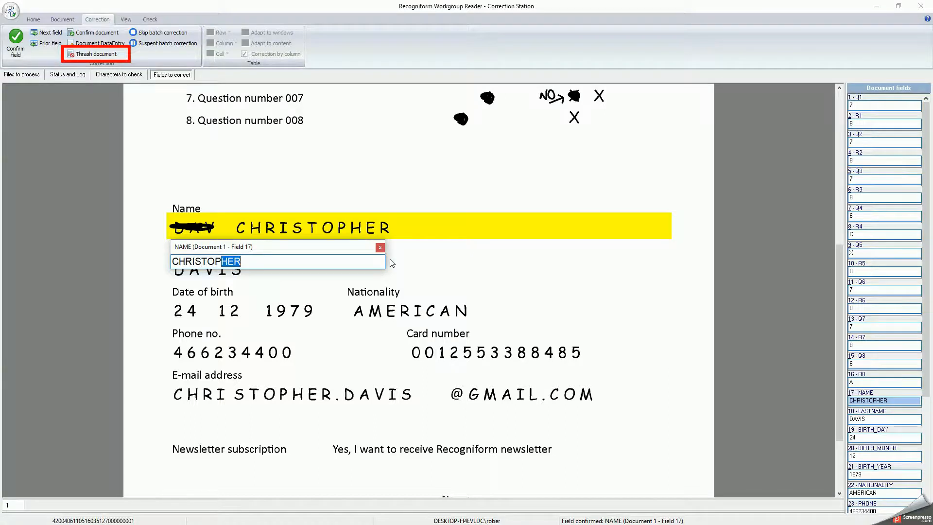
{"action": "key", "text": "Return"}
Step: Confirm document 1's remaining flagged fields as read, from BIRTH_DAY through SIGNATURE
{"action": "key", "text": "Return"}
{"action": "key", "text": "Return"}
{"action": "key", "text": "Return"}
{"action": "key", "text": "Return"}
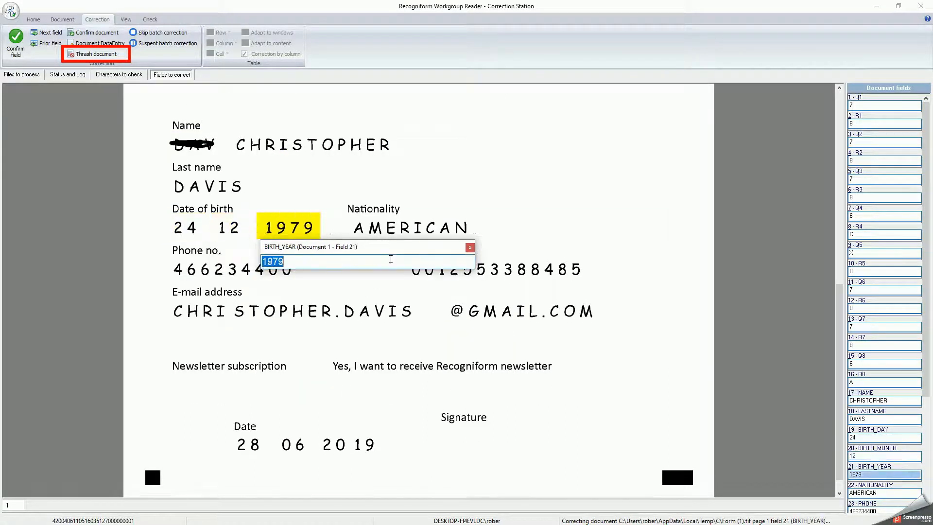
{"action": "key", "text": "Return"}
{"action": "key", "text": "Return"}
{"action": "key", "text": "Return"}
{"action": "key", "text": "Return"}
{"action": "key", "text": "Return"}
{"action": "key", "text": "Return"}
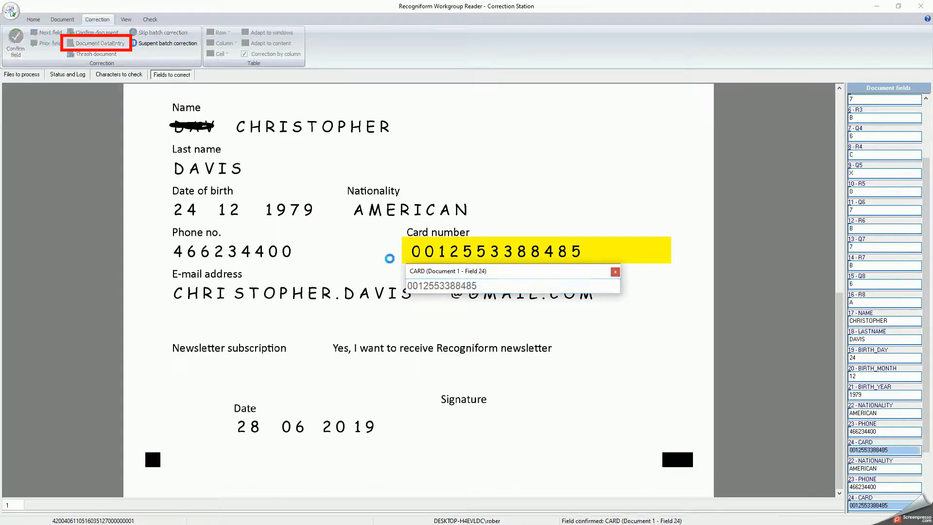
{"action": "key", "text": "Return"}
{"action": "key", "text": "Return"}
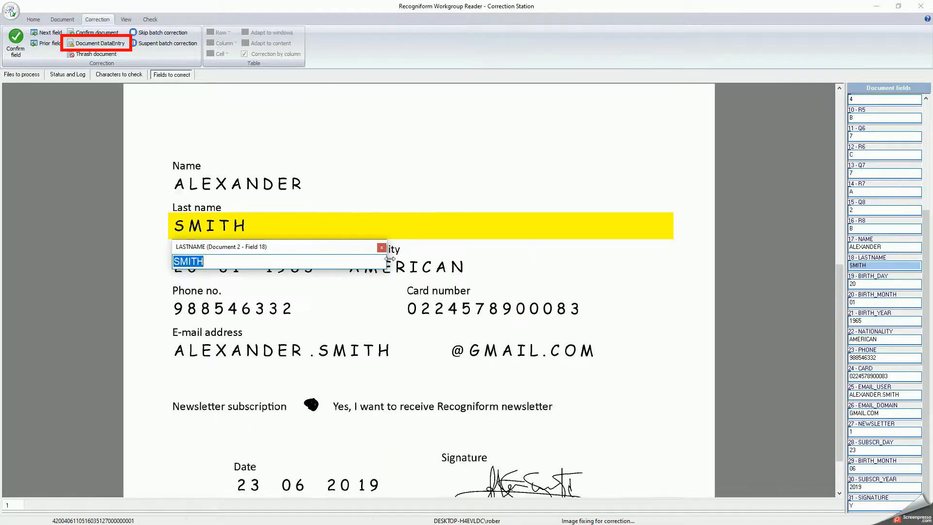
Step: Confirm document 2's flagged LASTNAME, BIRTH_MONTH, BIRTH_YEAR and SUBSCR_YEAR fields as read
{"action": "key", "text": "Return"}
{"action": "key", "text": "Return"}
{"action": "key", "text": "Return"}
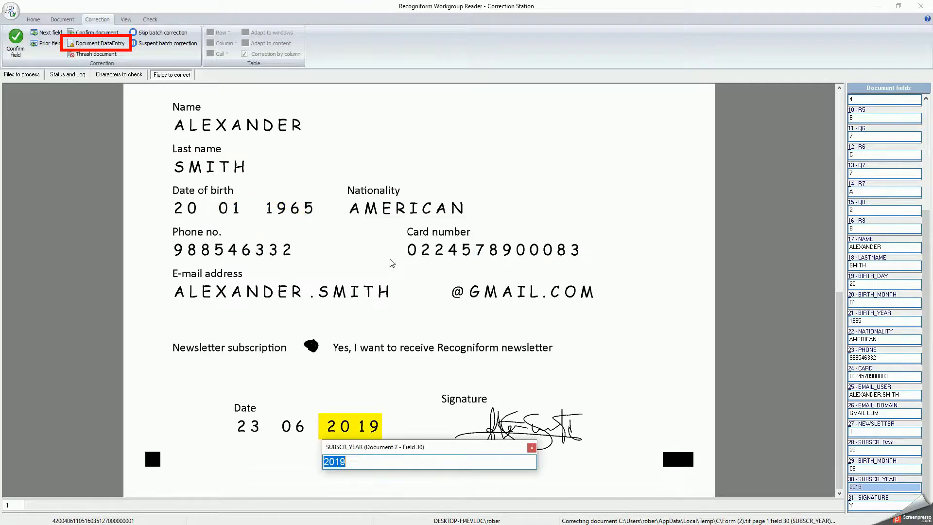
{"action": "key", "text": "Return"}
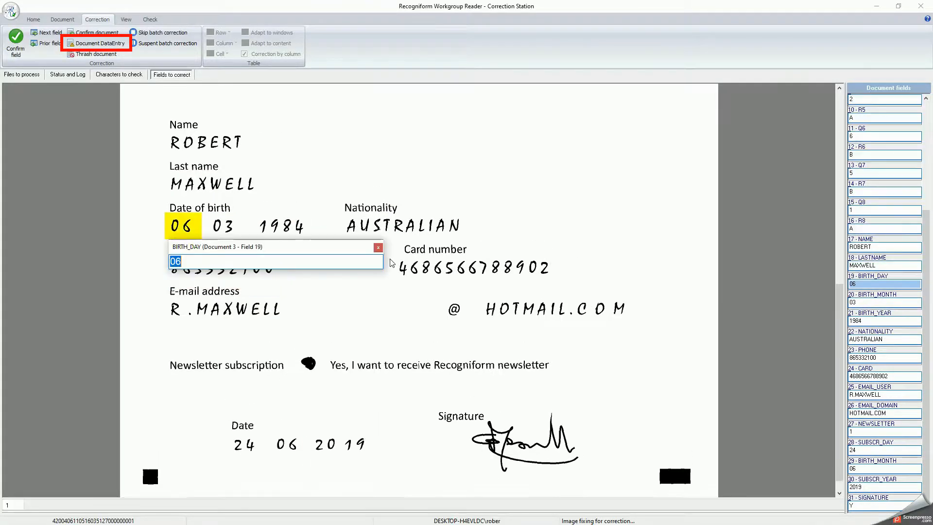
Step: Confirm all of document 3's flagged fields as read, from BIRTH_DAY through SUBSCR_YEAR, to finish the batch
{"action": "key", "text": "Return"}
{"action": "key", "text": "Return"}
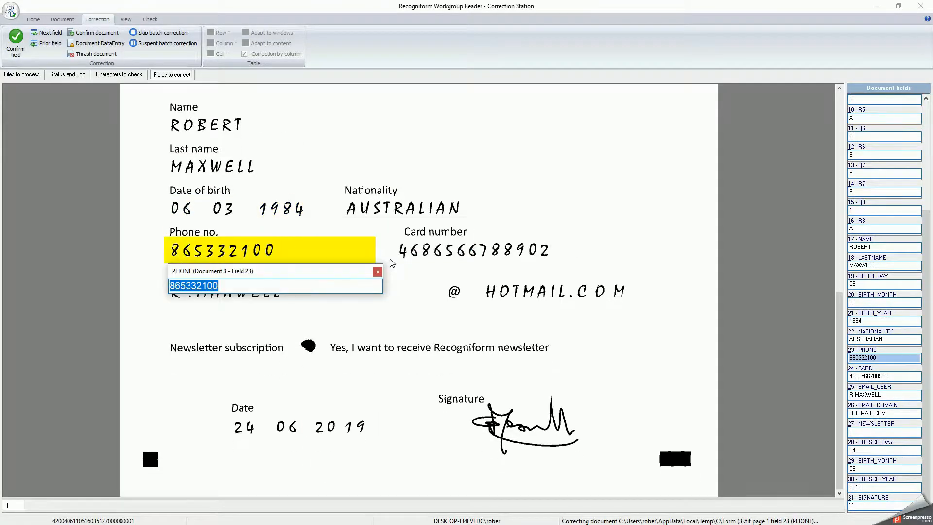
{"action": "key", "text": "Return"}
{"action": "key", "text": "Return"}
{"action": "key", "text": "Return"}
{"action": "key", "text": "Return"}
{"action": "key", "text": "Return"}
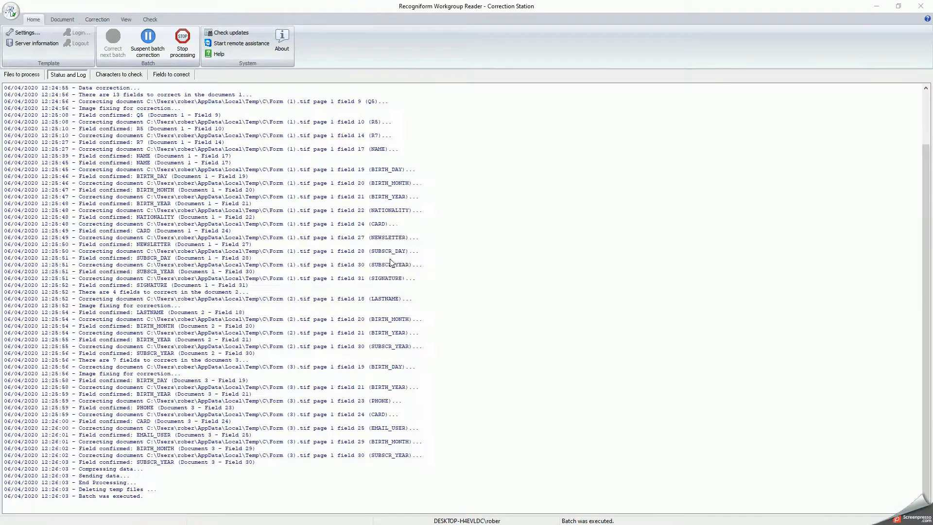
{"action": "key", "text": "Return"}
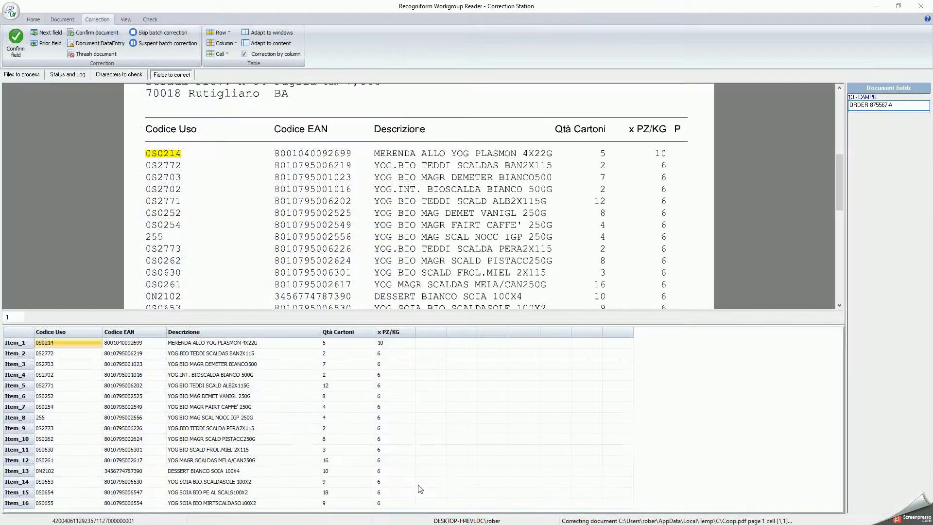
Step: Check the cells of table rows Item_1 to Item_5 against the highlighted values in the order document
{"action": "left_click", "coordinate": [156, 345]}
{"action": "left_click", "coordinate": [207, 347]}
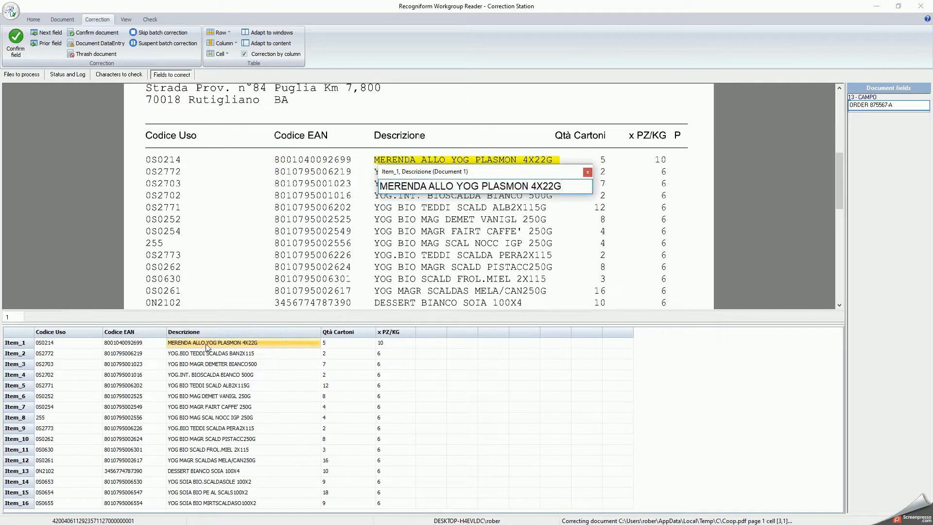
{"action": "left_click", "coordinate": [343, 343]}
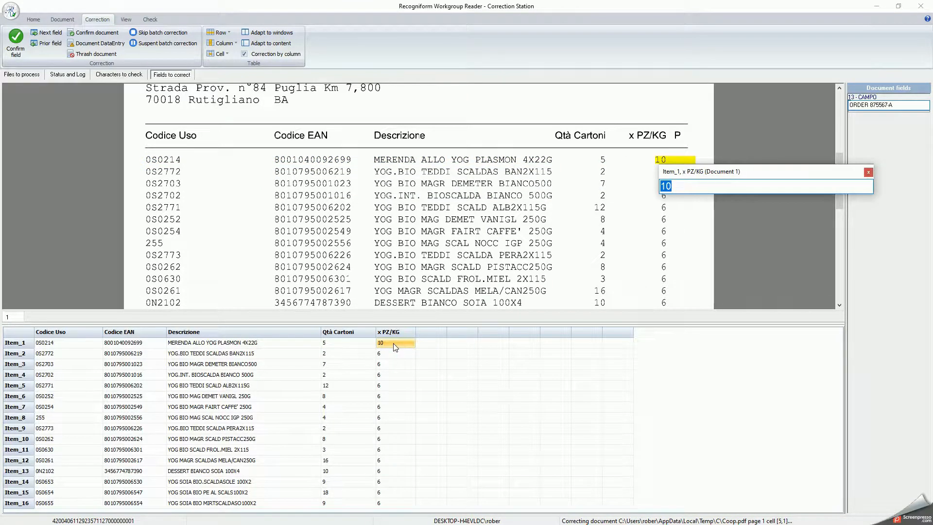
{"action": "left_click", "coordinate": [64, 353]}
{"action": "left_click", "coordinate": [129, 357]}
{"action": "left_click", "coordinate": [180, 354]}
{"action": "left_click", "coordinate": [346, 355]}
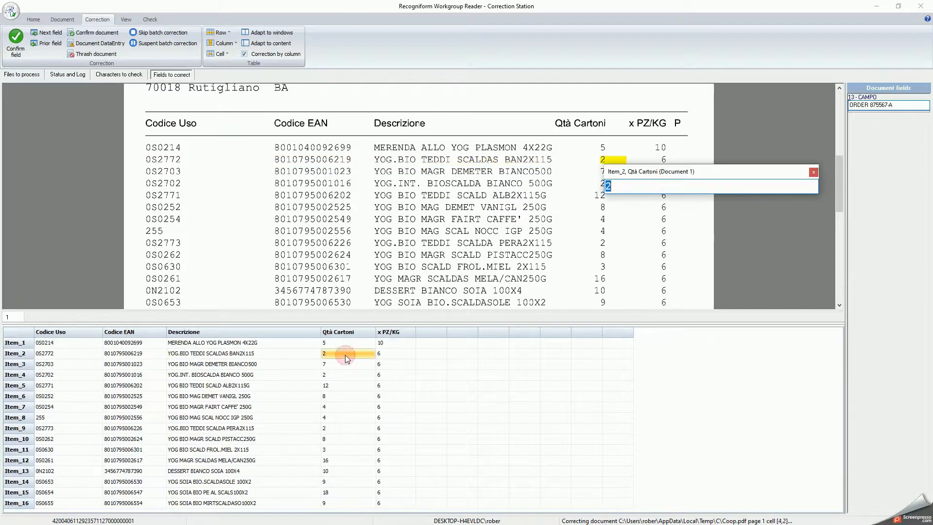
{"action": "left_click", "coordinate": [389, 355]}
{"action": "left_click", "coordinate": [83, 365]}
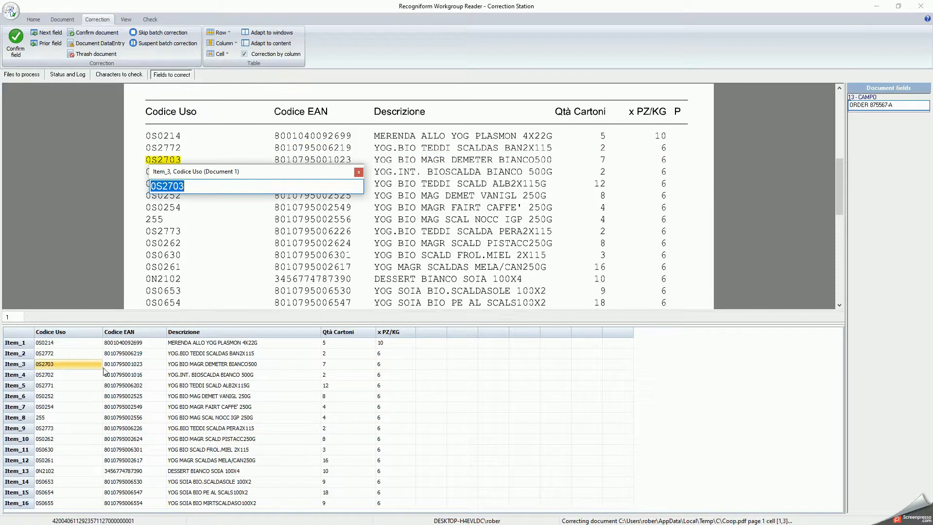
{"action": "left_click", "coordinate": [131, 368]}
{"action": "left_click", "coordinate": [190, 369]}
{"action": "left_click", "coordinate": [350, 369]}
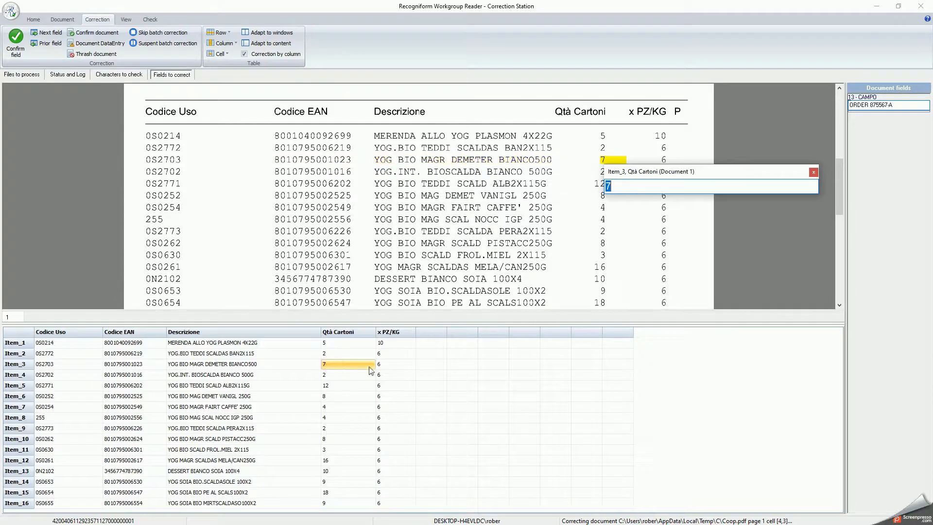
{"action": "left_click", "coordinate": [89, 374]}
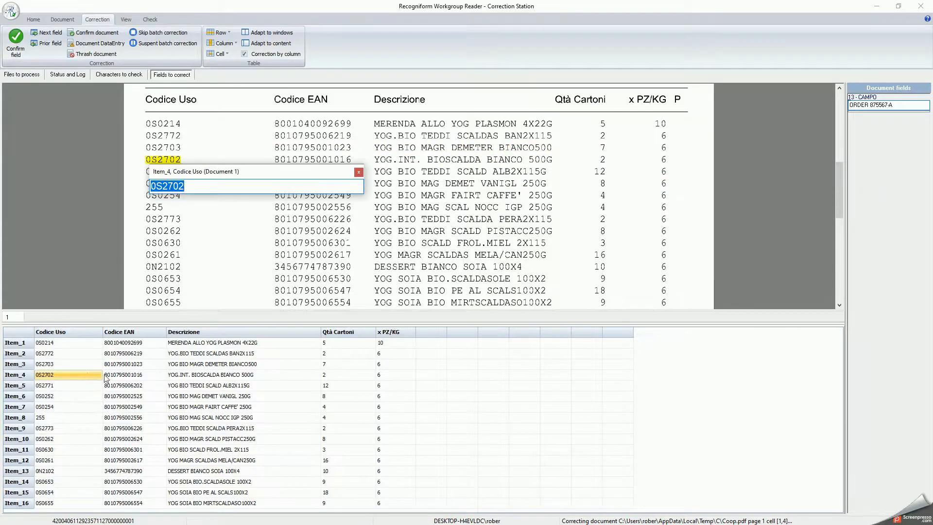
{"action": "left_click", "coordinate": [125, 375]}
{"action": "left_click", "coordinate": [187, 377]}
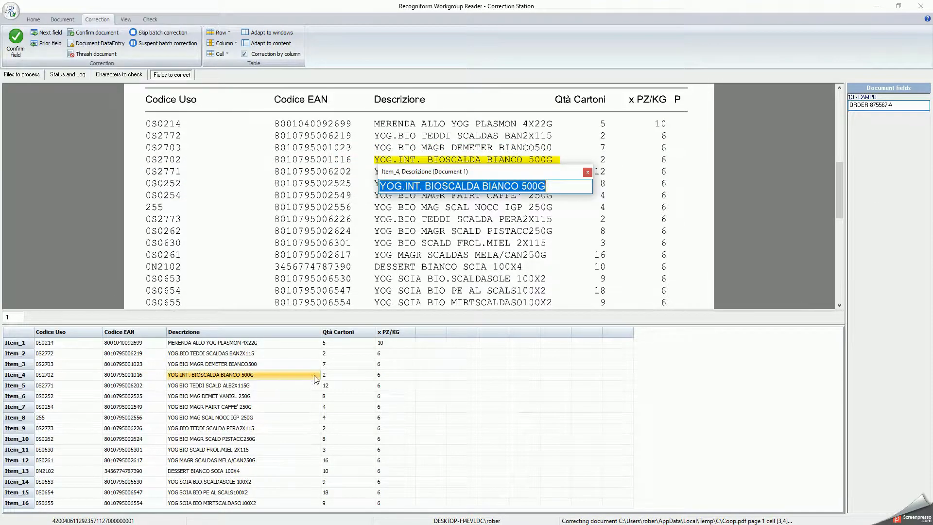
{"action": "left_click", "coordinate": [331, 375]}
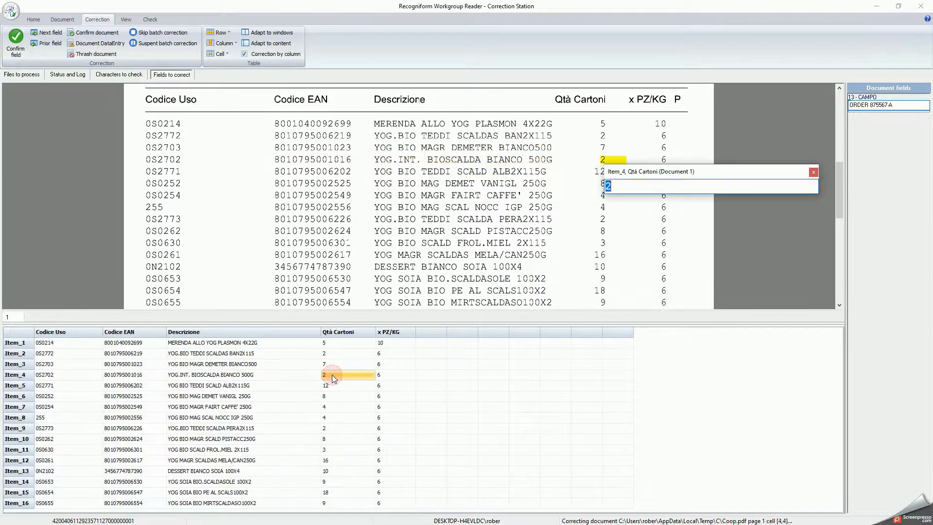
{"action": "left_click", "coordinate": [77, 385]}
{"action": "left_click", "coordinate": [129, 388]}
{"action": "left_click", "coordinate": [186, 389]}
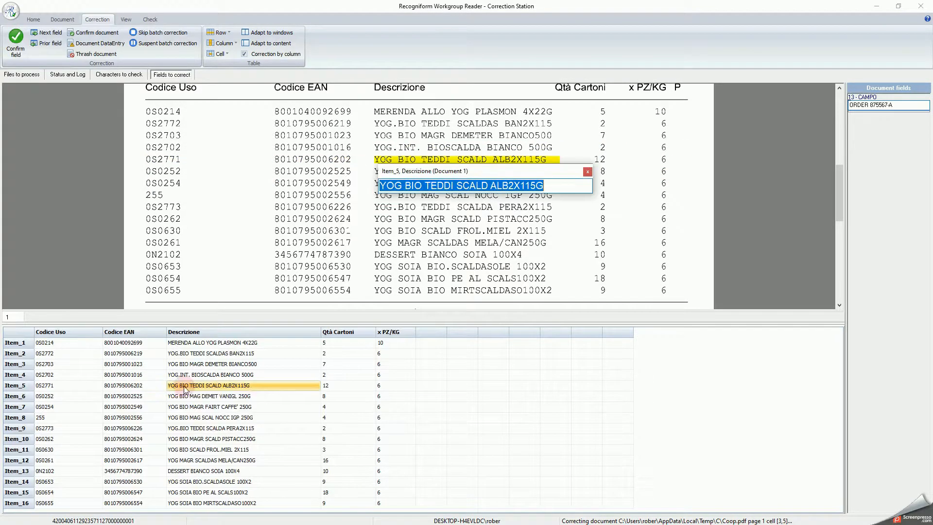
{"action": "left_click", "coordinate": [349, 385]}
{"action": "left_click", "coordinate": [391, 388]}
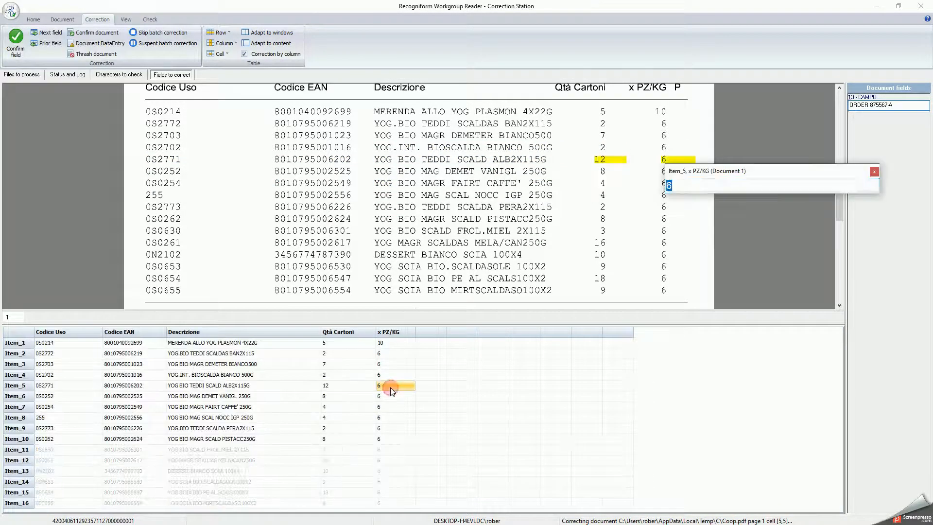
Step: Examine the row, column, cell and fitting commands available for the order table
{"action": "right_click", "coordinate": [24, 387]}
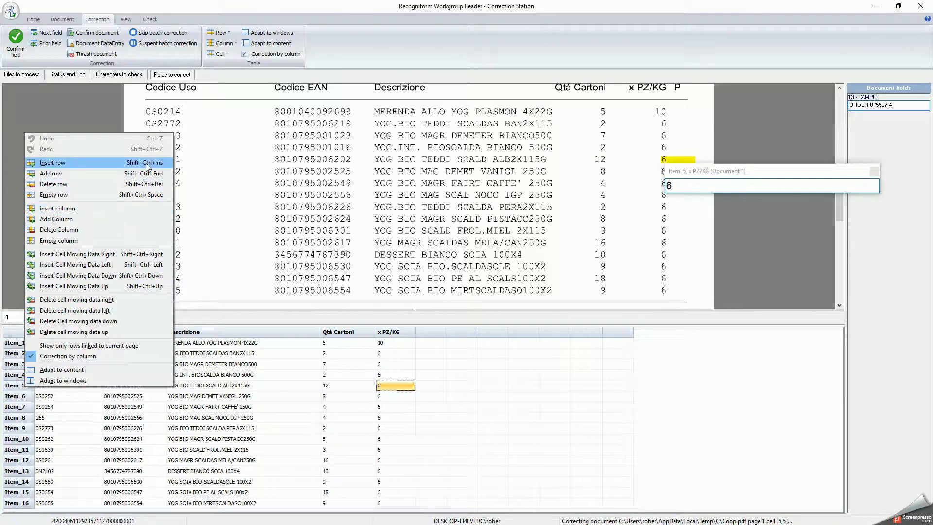
{"action": "key", "text": "Down"}
{"action": "key", "text": "Down"}
{"action": "key", "text": "Down"}
{"action": "key", "text": "Down"}
{"action": "key", "text": "Down"}
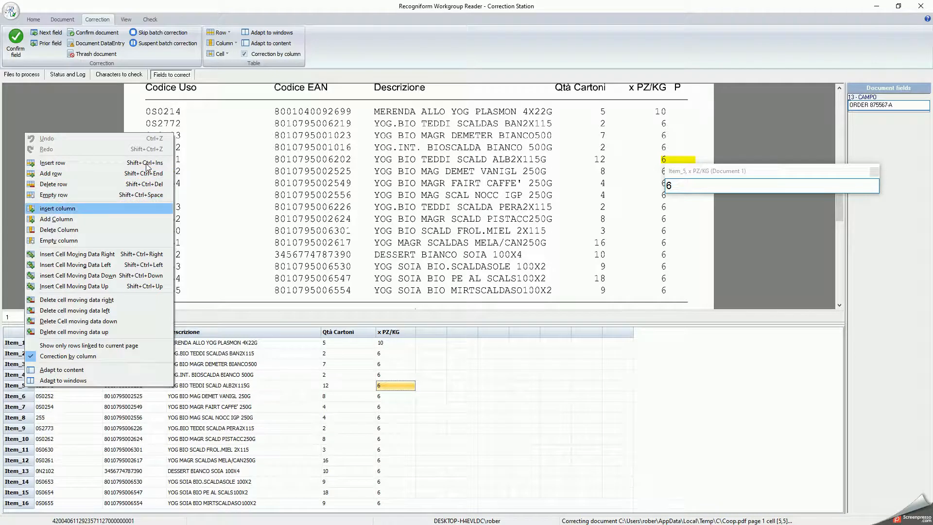
{"action": "key", "text": "Down"}
{"action": "key", "text": "Down"}
{"action": "key", "text": "Down"}
{"action": "key", "text": "Down"}
{"action": "key", "text": "Down"}
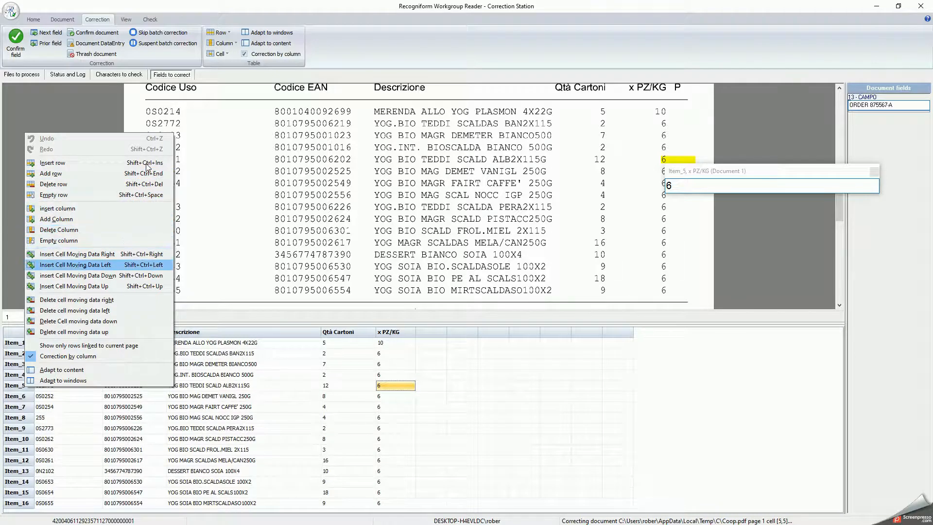
{"action": "key", "text": "Down"}
{"action": "key", "text": "Down"}
{"action": "key", "text": "Down"}
{"action": "key", "text": "Down"}
{"action": "key", "text": "Down"}
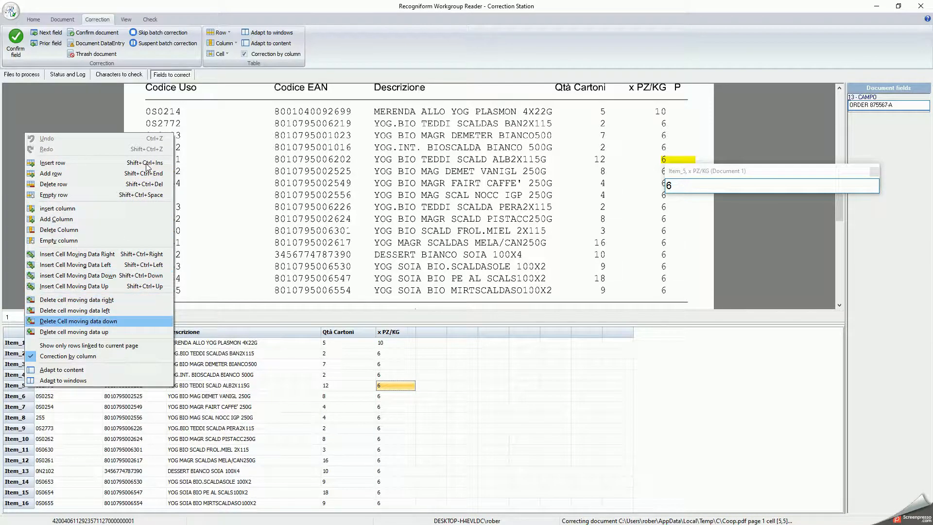
{"action": "key", "text": "Down"}
{"action": "key", "text": "Down"}
{"action": "key", "text": "Down"}
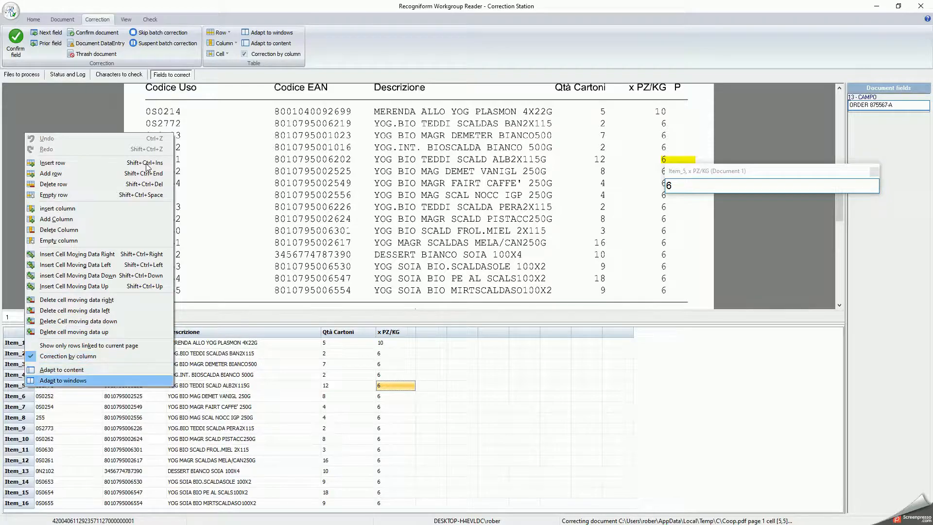